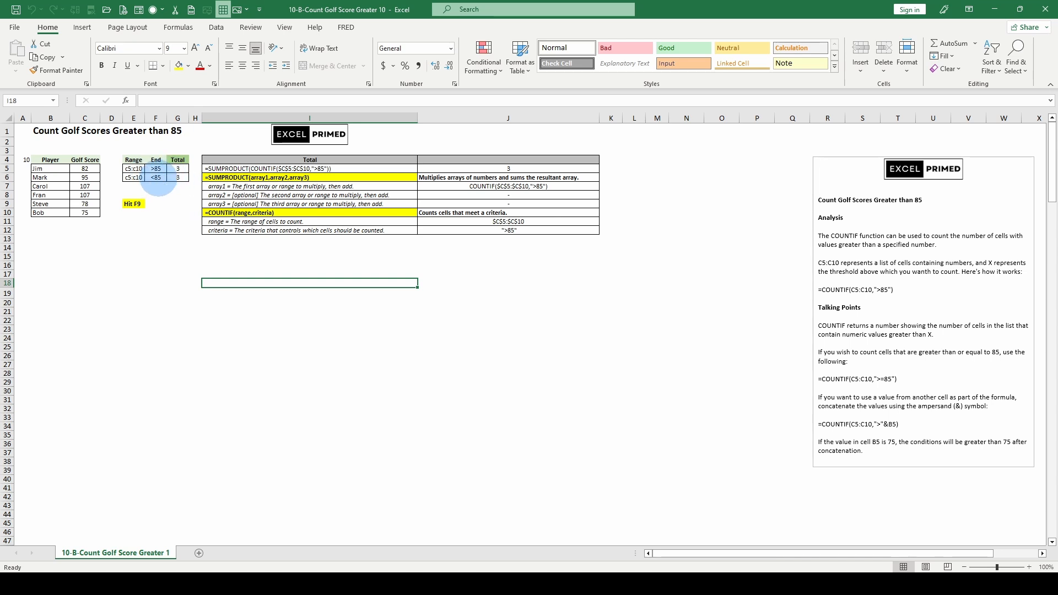
Select the totals in G5:G6 and recalculate the worksheet several times to generate new golf scores
{"action": "left_click_drag", "start_coordinate": [177, 169], "coordinate": [179, 177]}
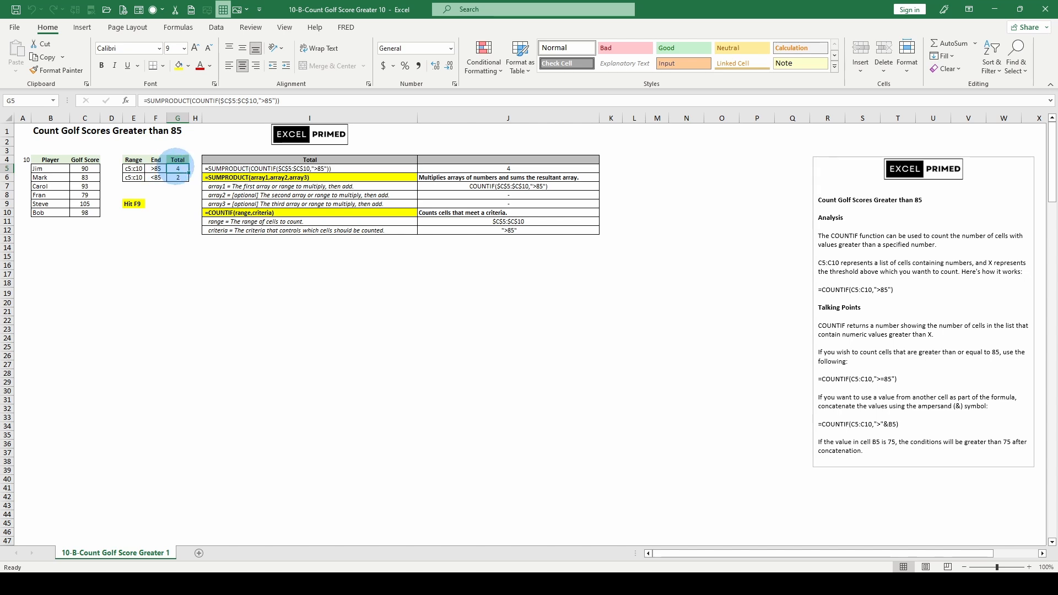
{"action": "key", "text": "F9"}
{"action": "left_click_drag", "start_coordinate": [177, 165], "coordinate": [164, 182]}
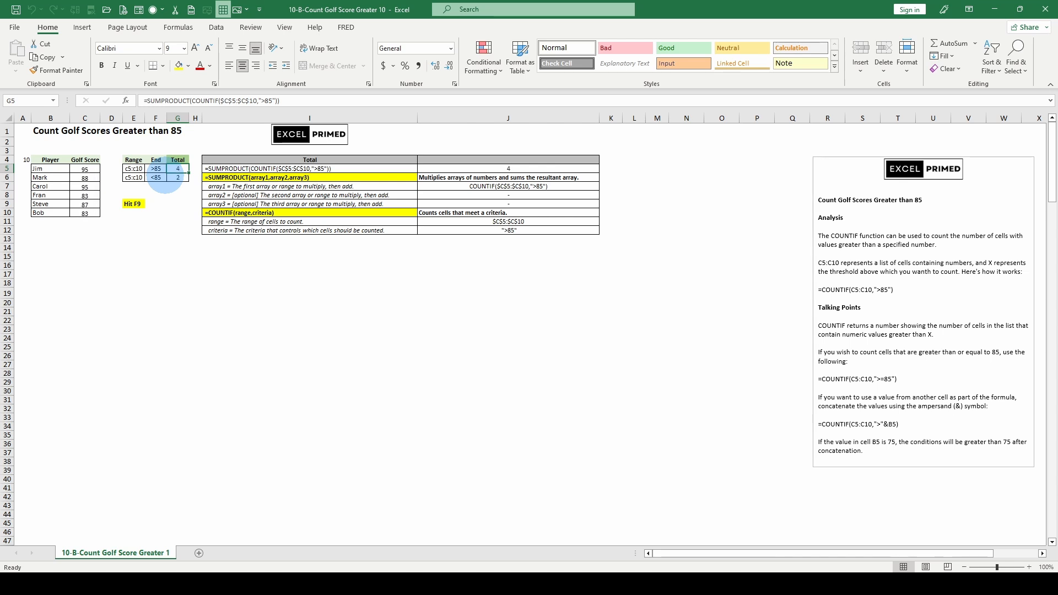
{"action": "key", "text": "F9"}
{"action": "key", "text": "F9"}
{"action": "key", "text": "F9"}
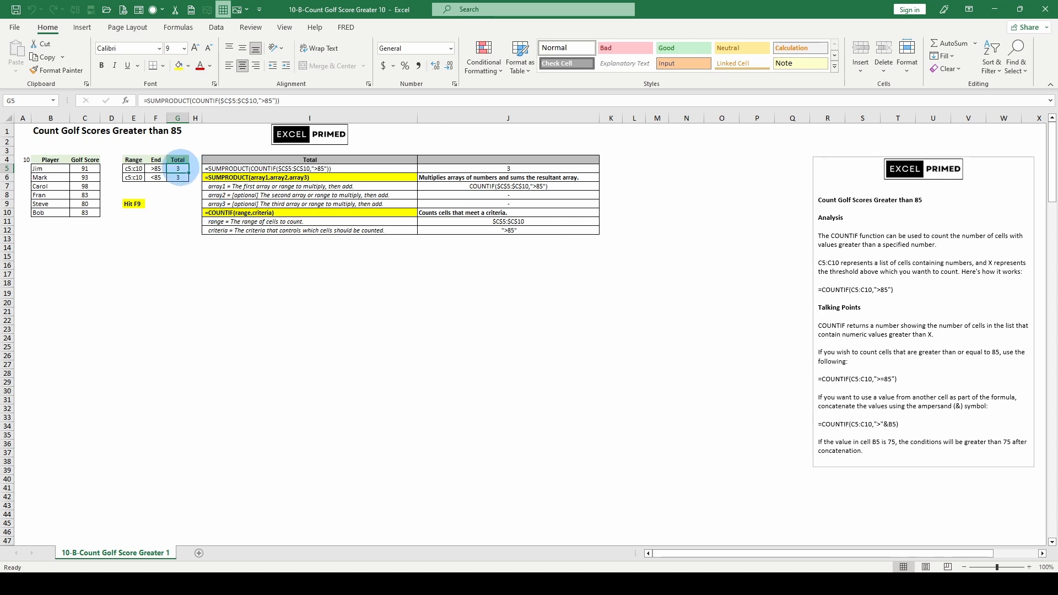
Try to evaluate the COUNTIF range argument within the formula in G5, leaving the formula unedited
{"action": "left_click", "coordinate": [249, 101]}
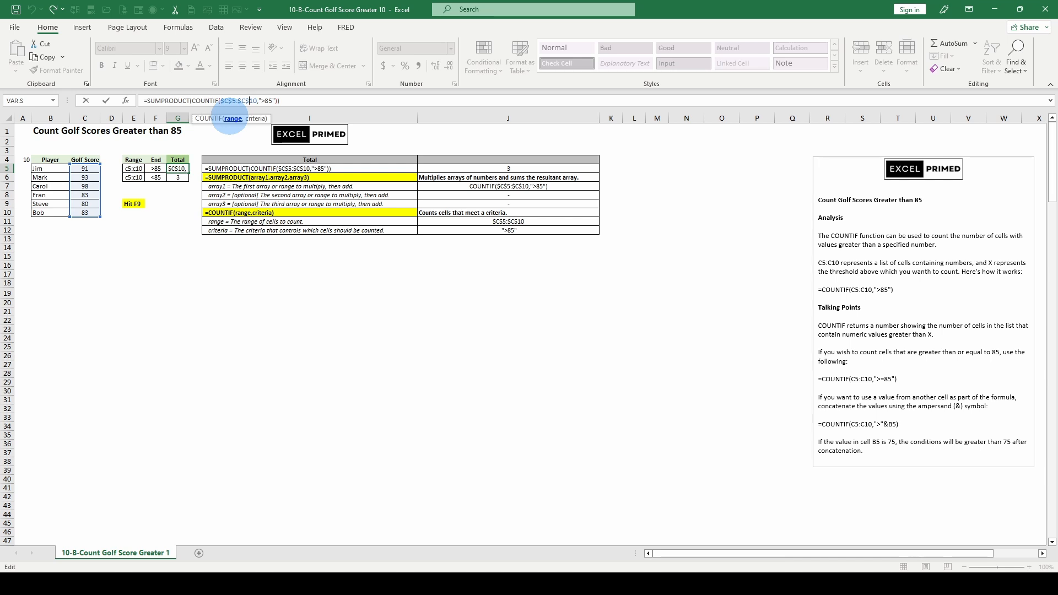
{"action": "key", "text": "F9"}
{"action": "key", "text": "Escape"}
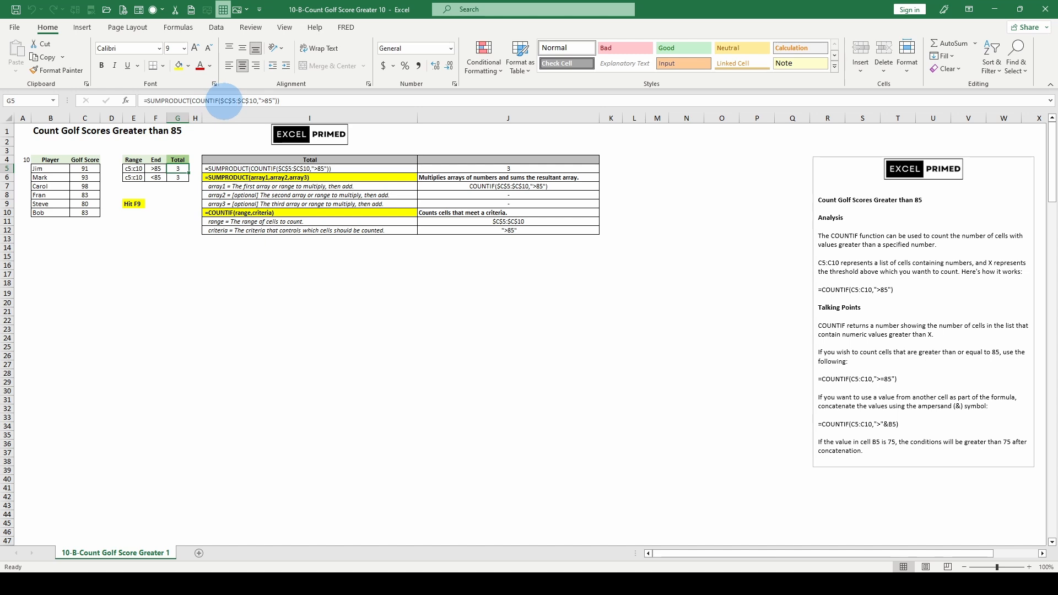
{"action": "left_click", "coordinate": [228, 100]}
{"action": "key", "text": "F9"}
{"action": "key", "text": "Escape"}
{"action": "left_click", "coordinate": [240, 101]}
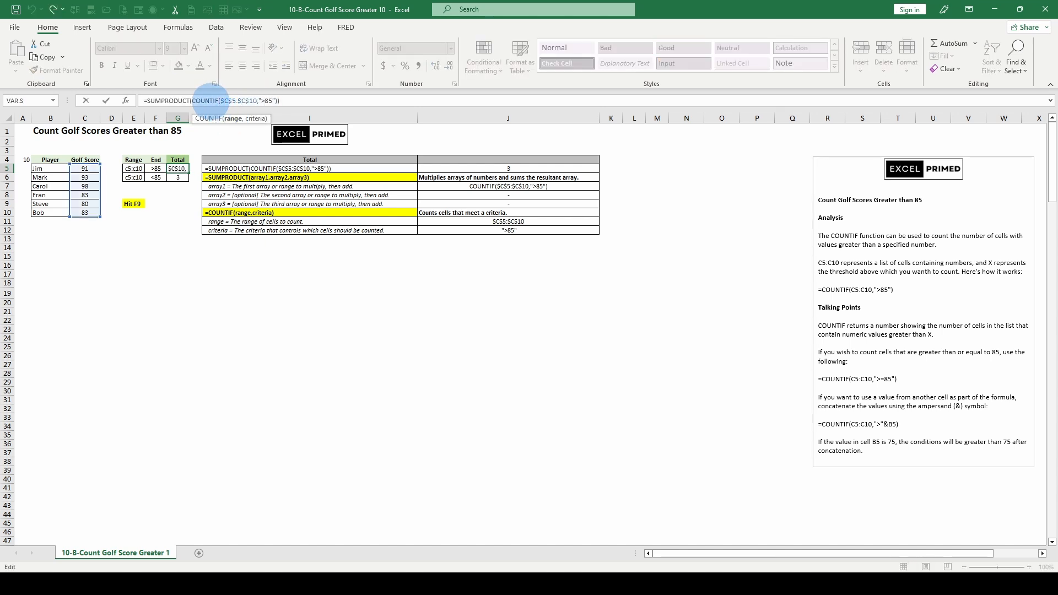
{"action": "key", "text": "F9"}
{"action": "key", "text": "Escape"}
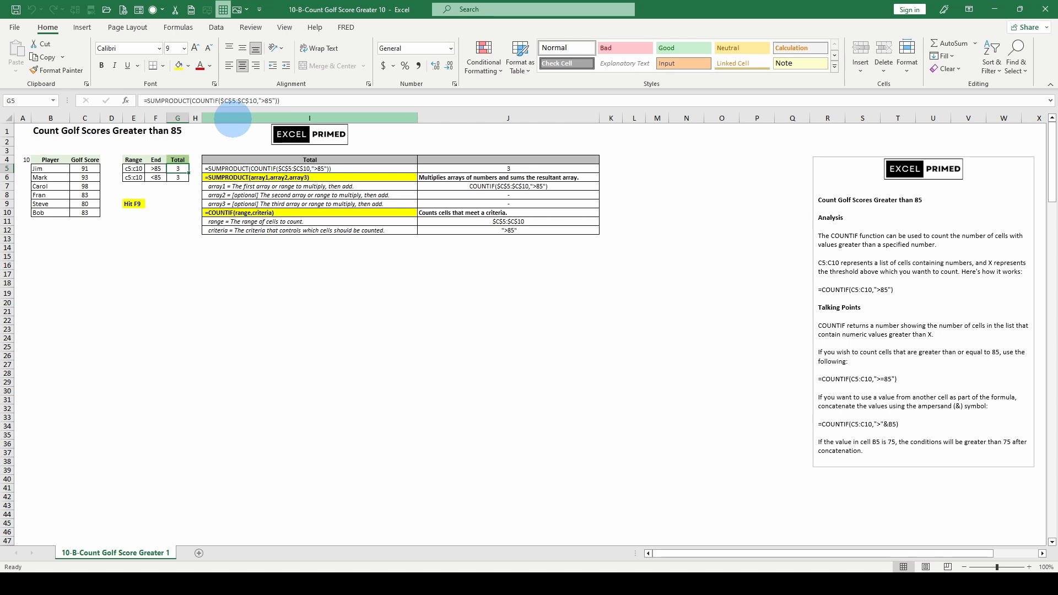
Evaluate the $C$5:$C$10 range inside G5's COUNTIF as an array of scores, and cancel the edit
{"action": "double_click", "coordinate": [231, 101]}
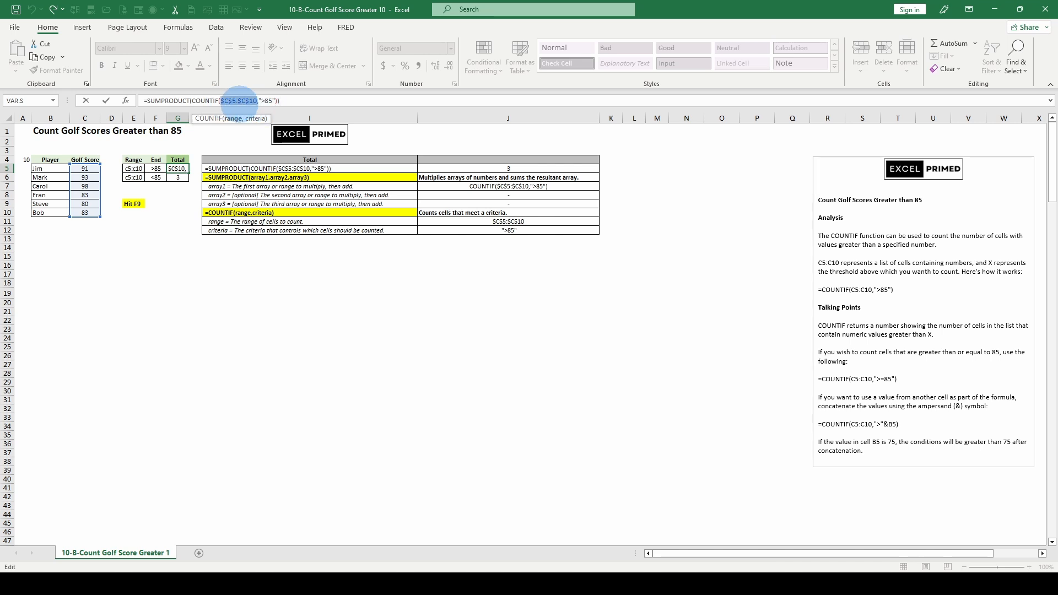
{"action": "key", "text": "F9"}
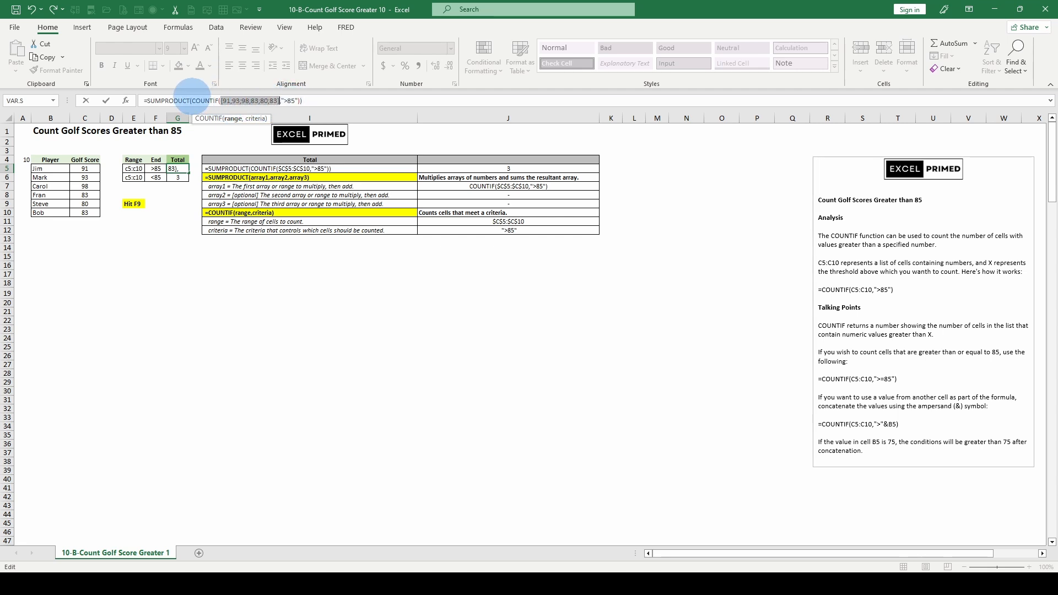
{"action": "left_click", "coordinate": [196, 100]}
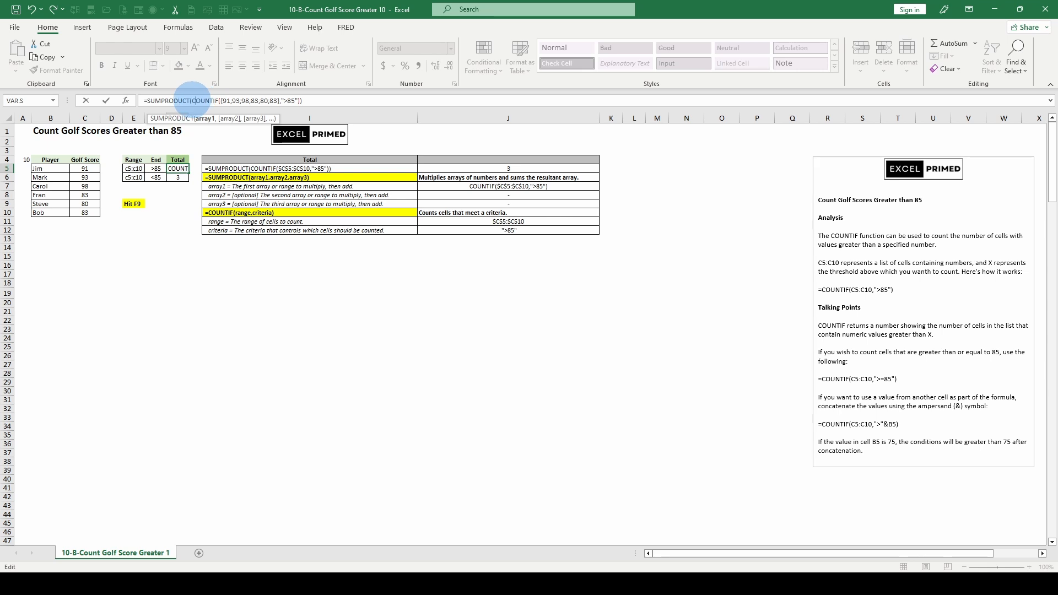
{"action": "left_click_drag", "start_coordinate": [193, 100], "coordinate": [274, 100]}
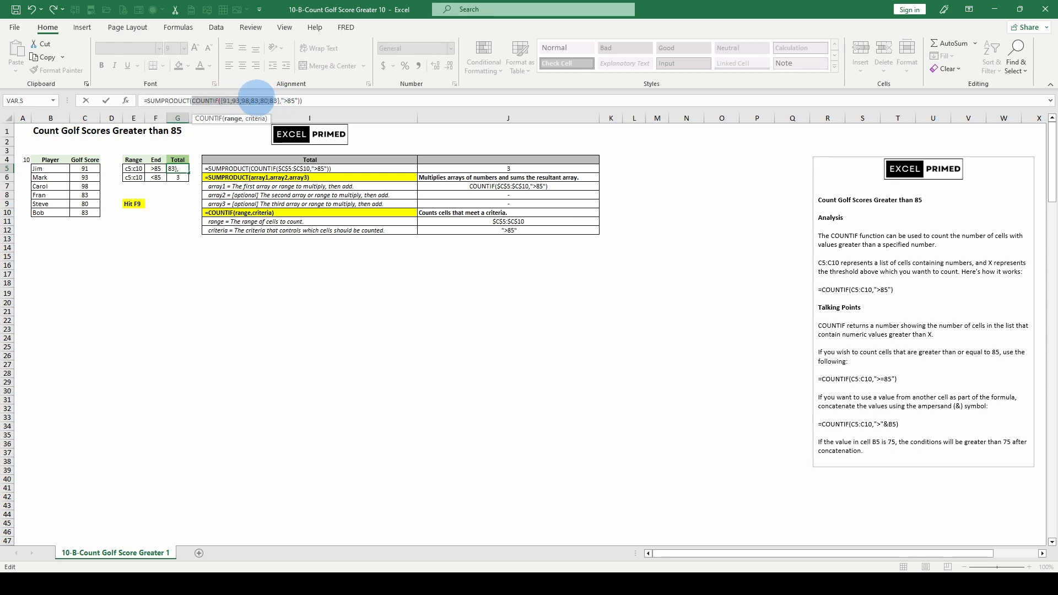
{"action": "key", "text": "Escape"}
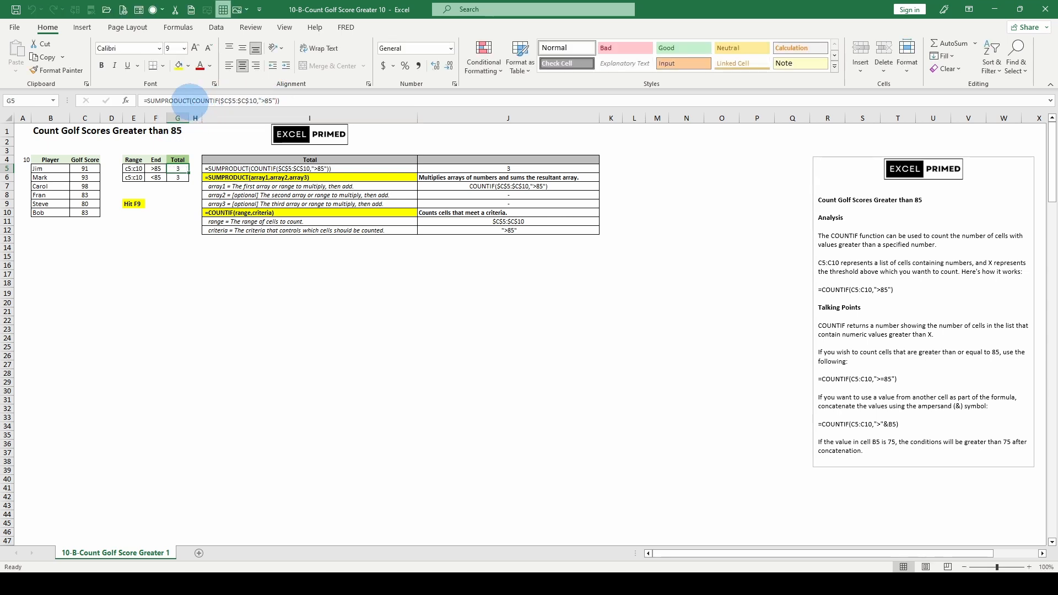
Try to evaluate partial selections of G5's formula: COUNTIF with its range, and the range together with the ">85" criterion
{"action": "left_click_drag", "start_coordinate": [192, 101], "coordinate": [257, 100]}
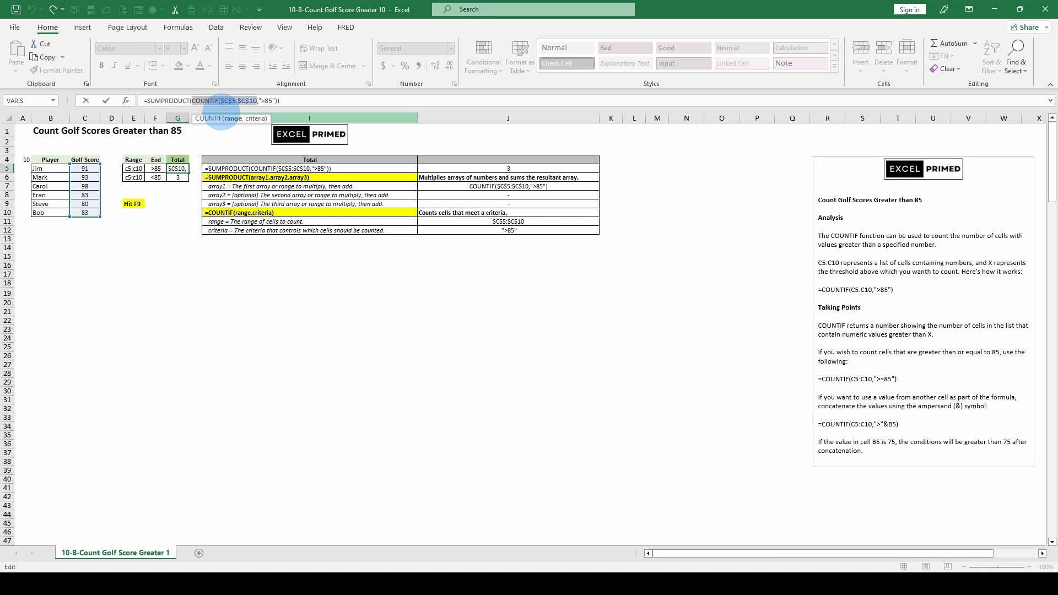
{"action": "key", "text": "F9"}
{"action": "key", "text": "Return"}
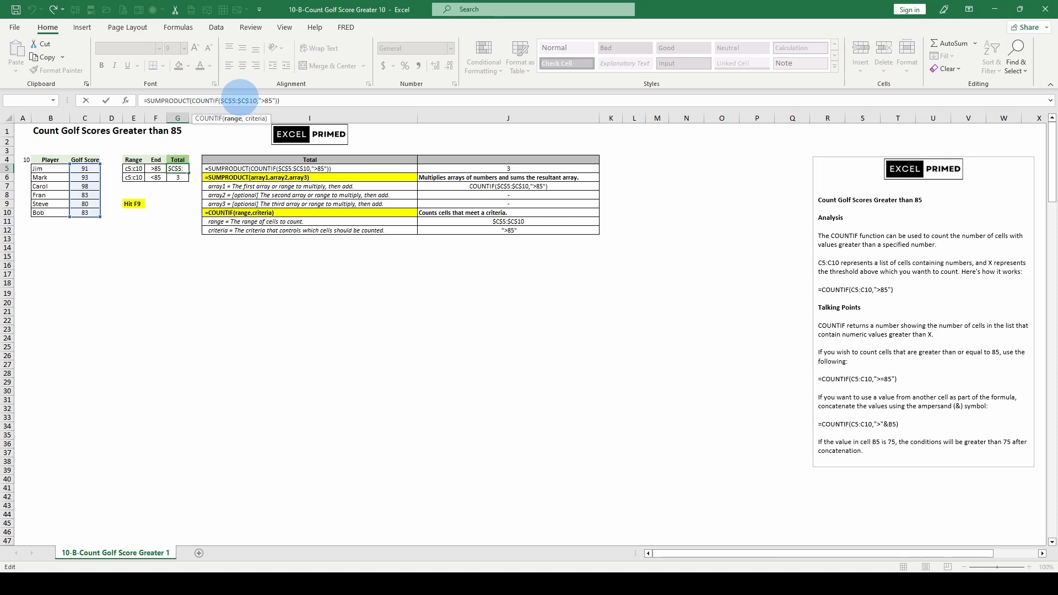
{"action": "left_click", "coordinate": [232, 100]}
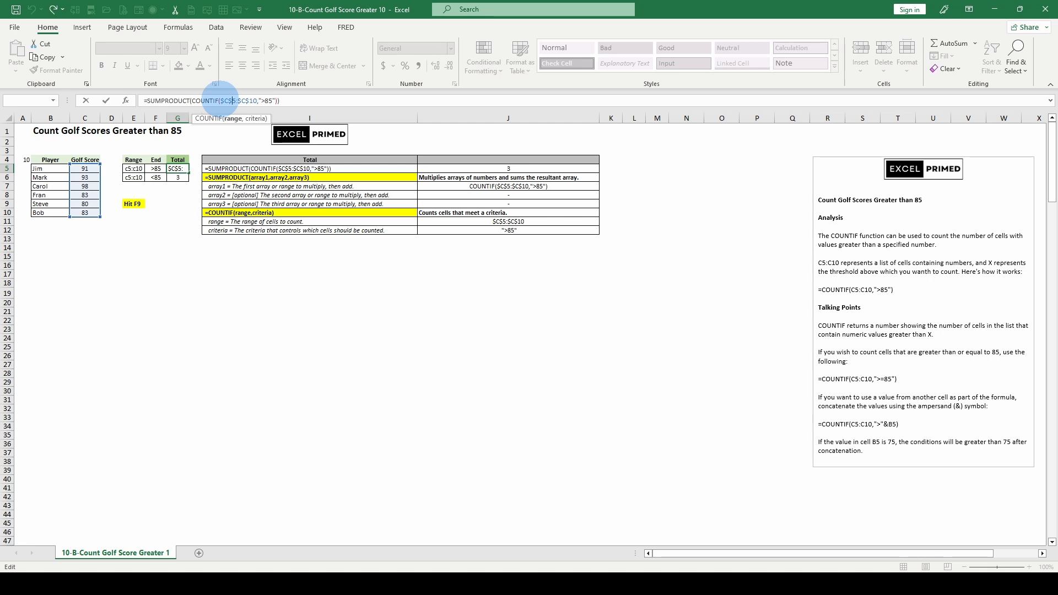
{"action": "left_click_drag", "start_coordinate": [221, 100], "coordinate": [276, 100]}
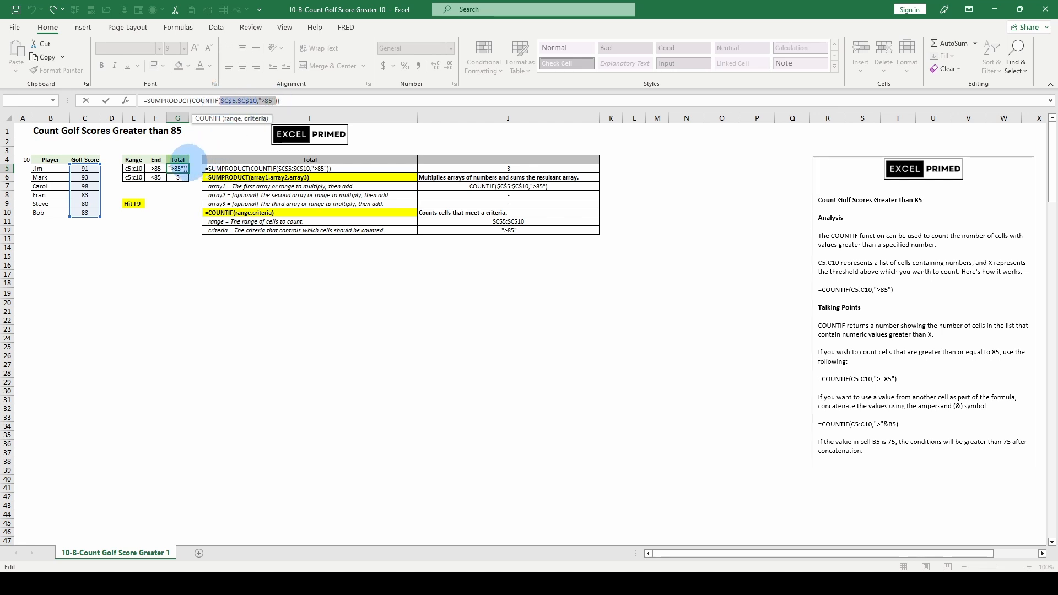
{"action": "key", "text": "F9"}
{"action": "key", "text": "Return"}
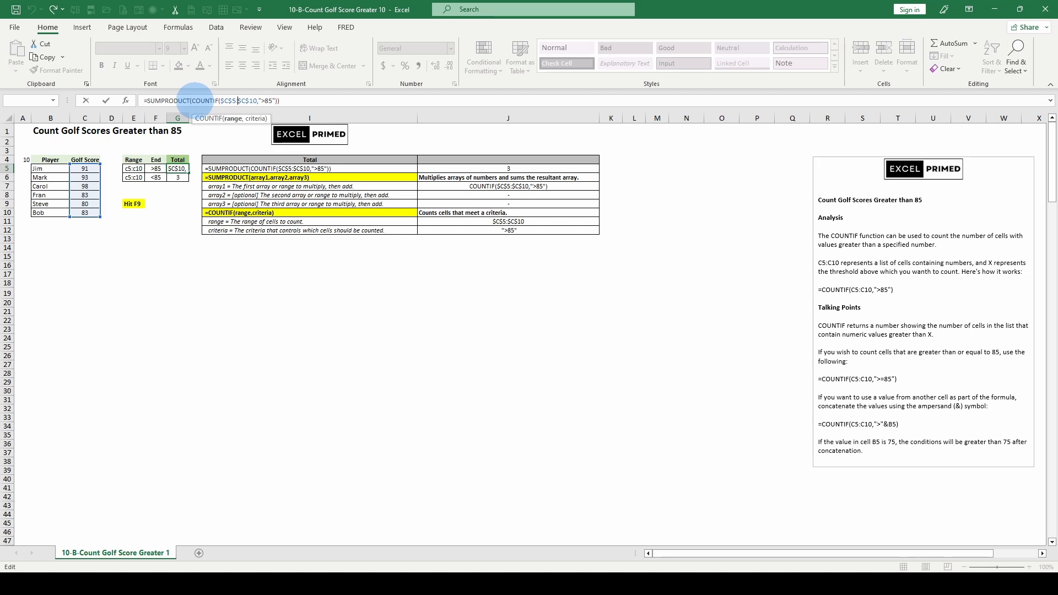
Try to evaluate the COUNTIF function together with its range and ">85" criterion in G5, and discard the formula edit
{"action": "left_click_drag", "start_coordinate": [193, 101], "coordinate": [275, 101]}
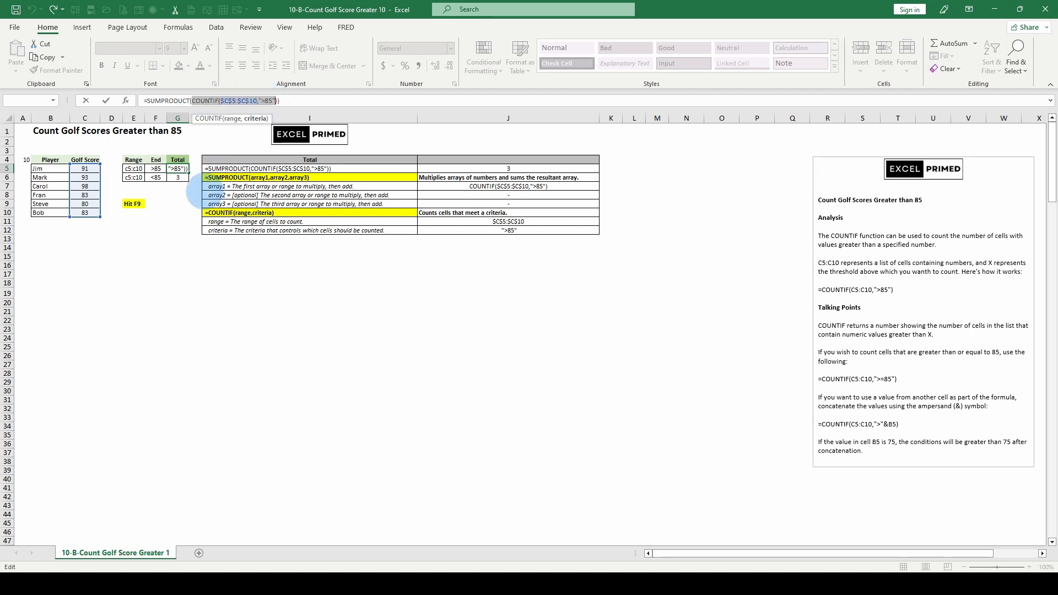
{"action": "key", "text": "F9"}
{"action": "key", "text": "Escape"}
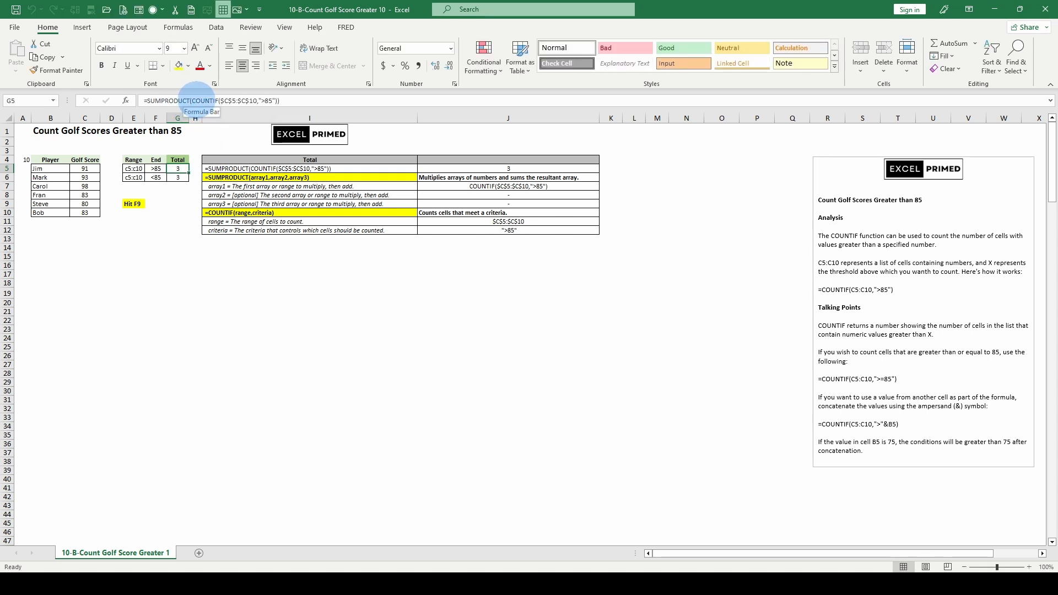
{"action": "left_click", "coordinate": [201, 101]}
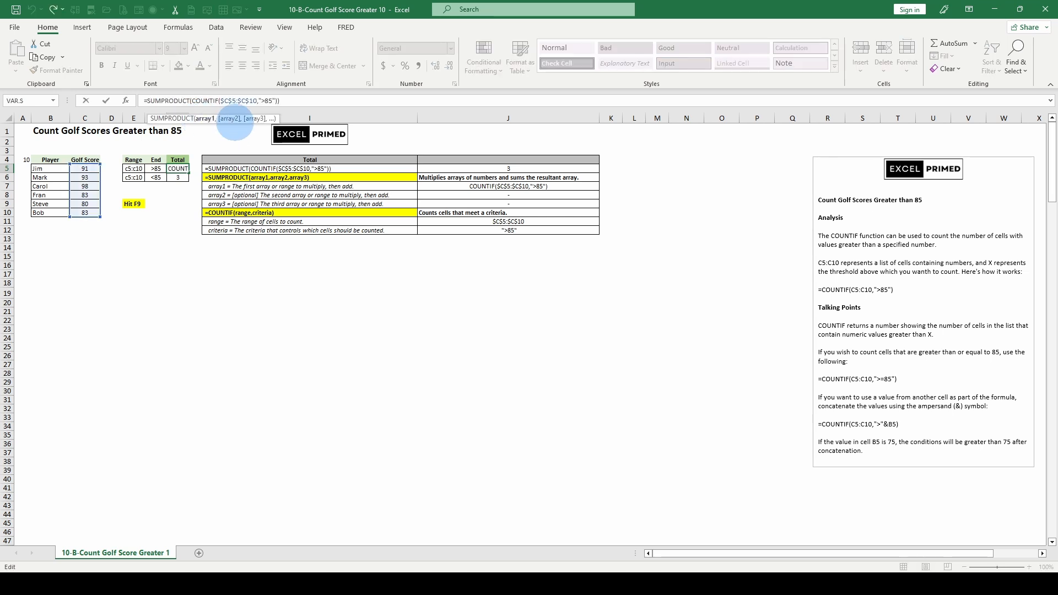
{"action": "left_click", "coordinate": [194, 100]}
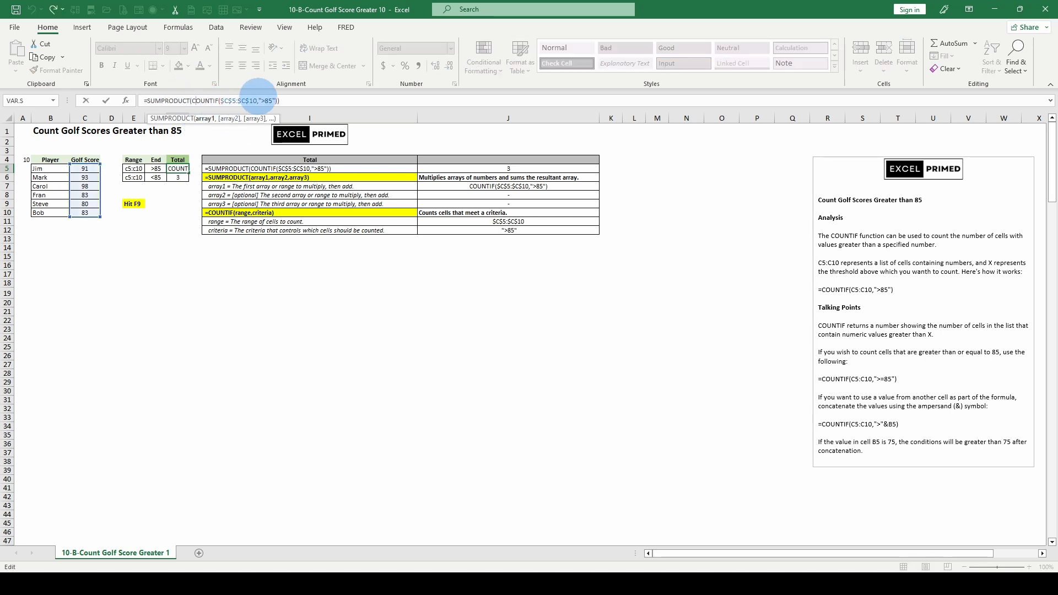
{"action": "key", "text": "Escape"}
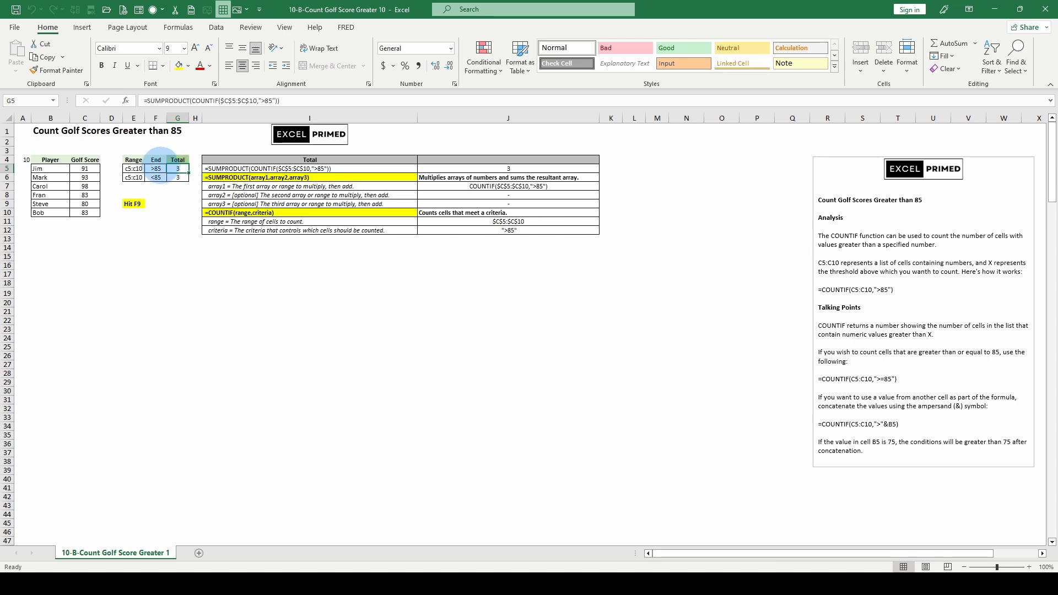
Review the >85 and <85 criteria in F5:F6 and the corresponding total formulas in G5 and G6
{"action": "left_click_drag", "start_coordinate": [156, 169], "coordinate": [156, 177]}
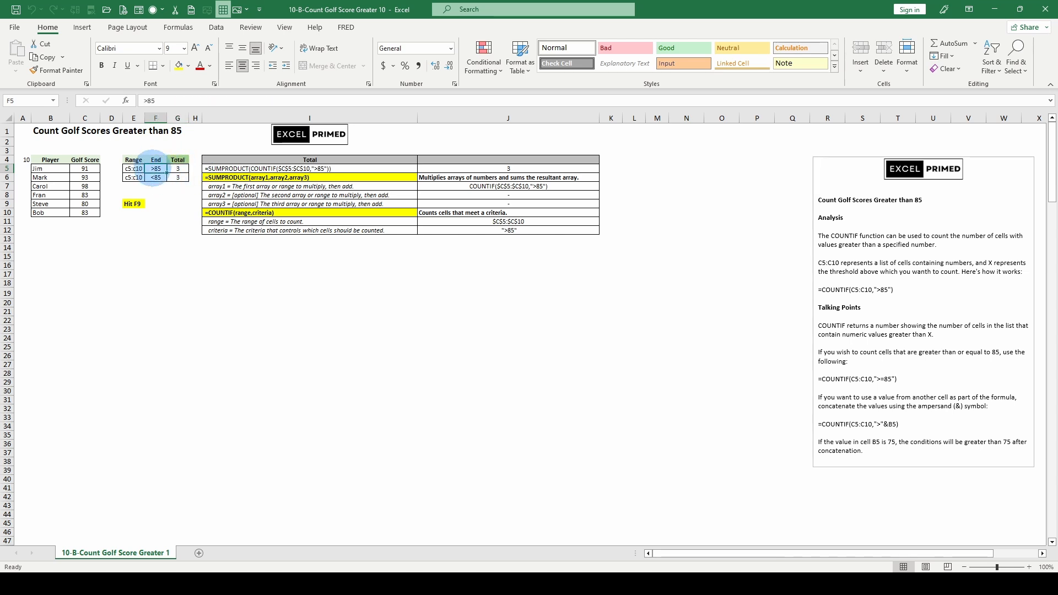
{"action": "left_click", "coordinate": [178, 168]}
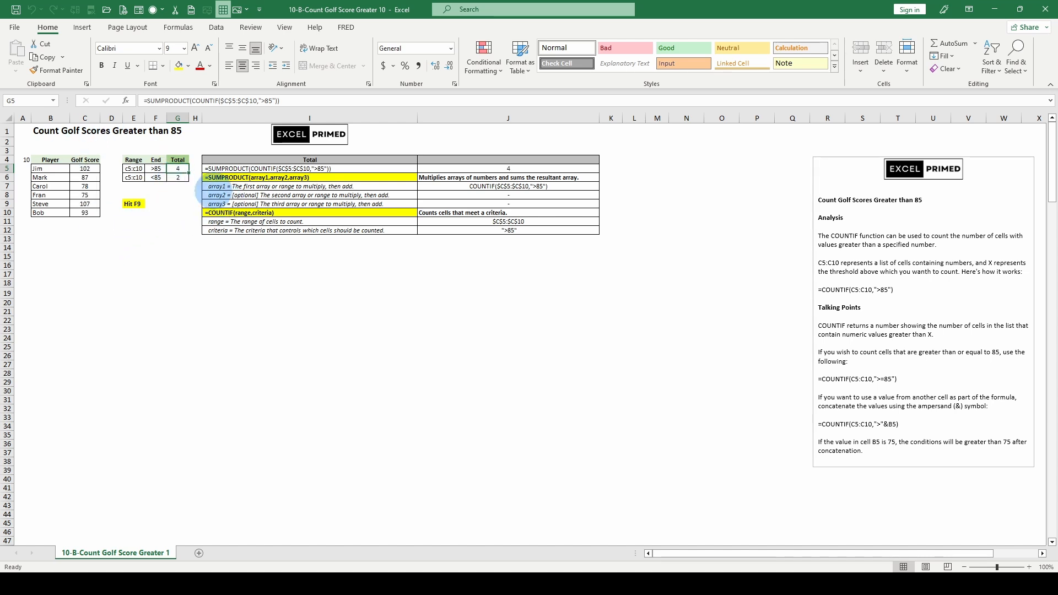
{"action": "left_click", "coordinate": [178, 177]}
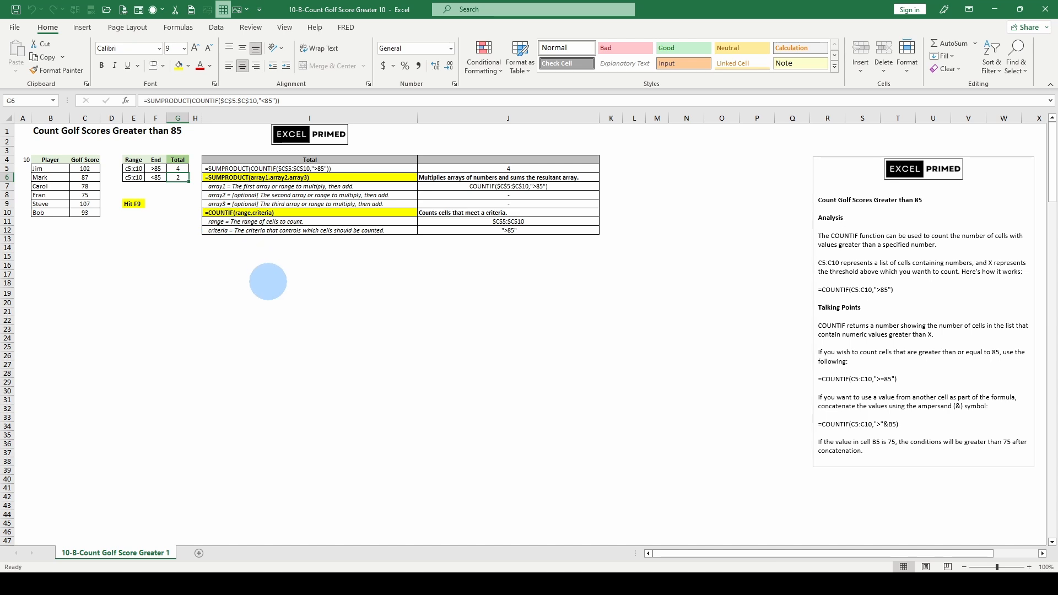